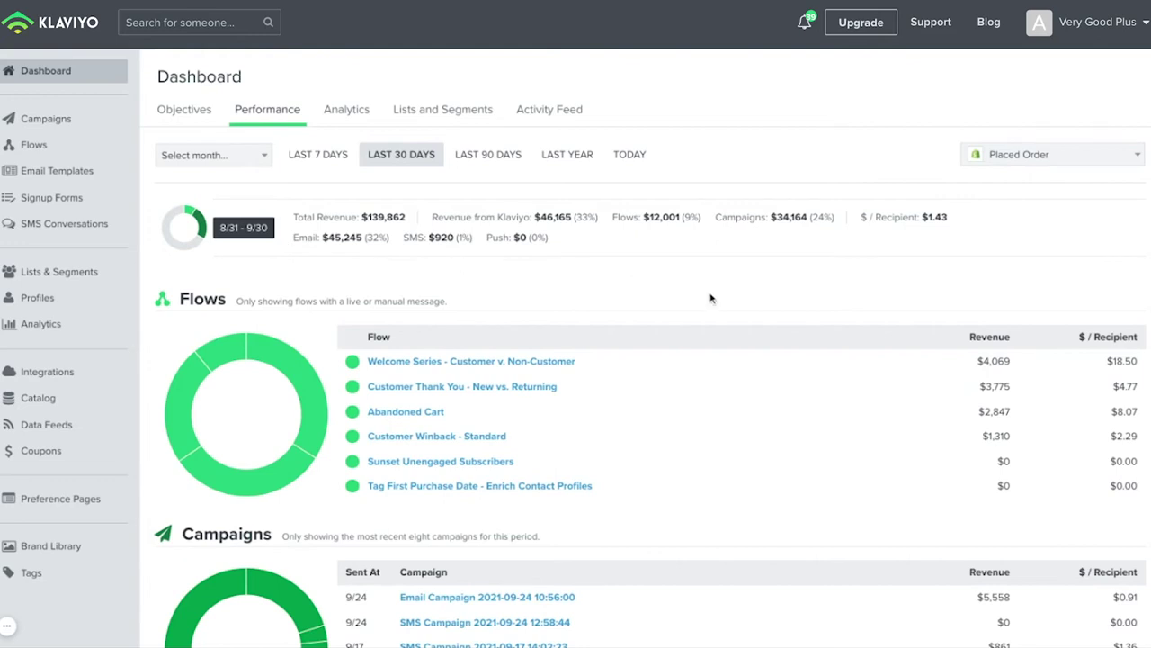
# Browse the dashboard's conversion metric list without changing it, then scroll the overview cards.
pyautogui.click(1033, 154)
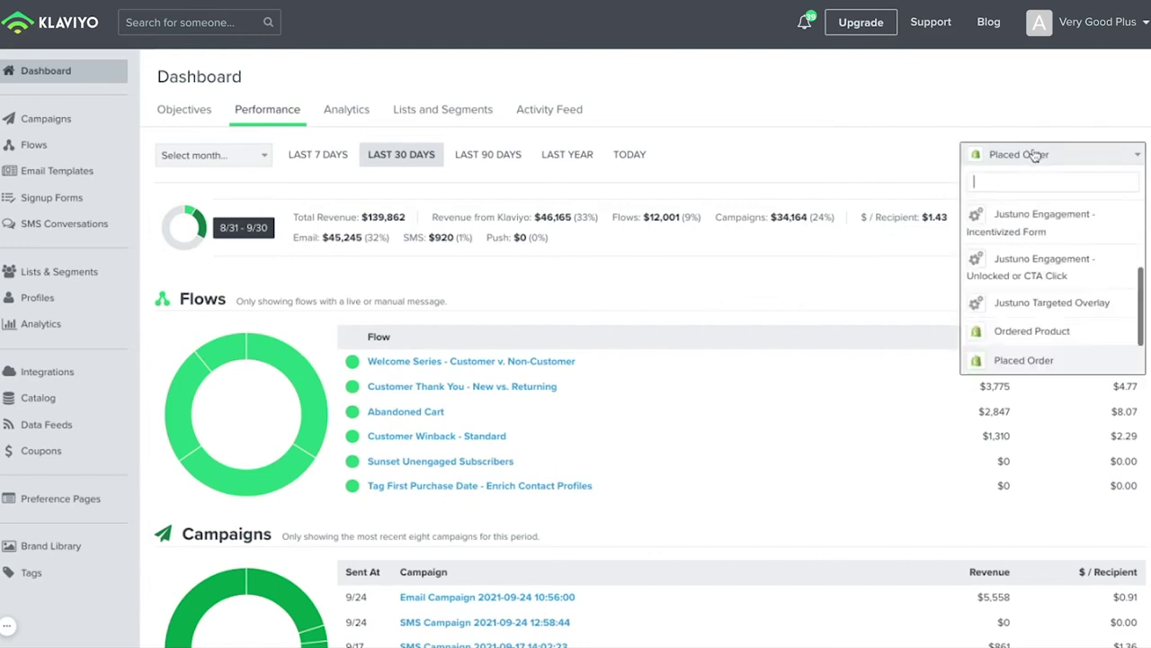
pyautogui.scroll(-2, 1033, 282)
pyautogui.scroll(3, 1033, 279)
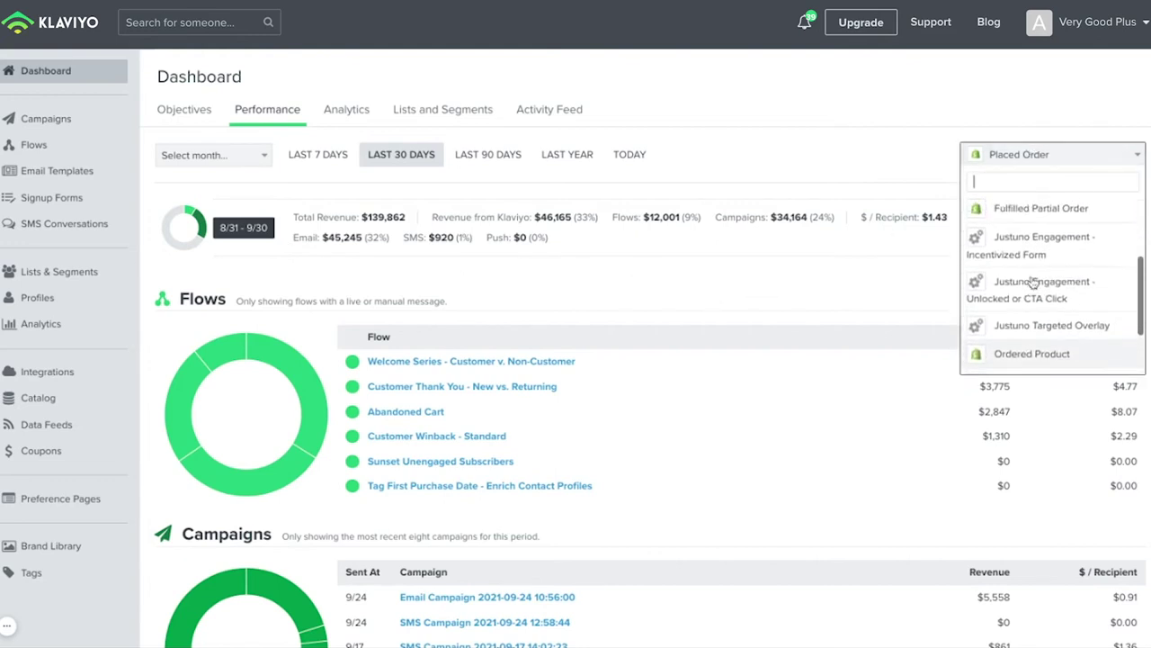
pyautogui.click(921, 136)
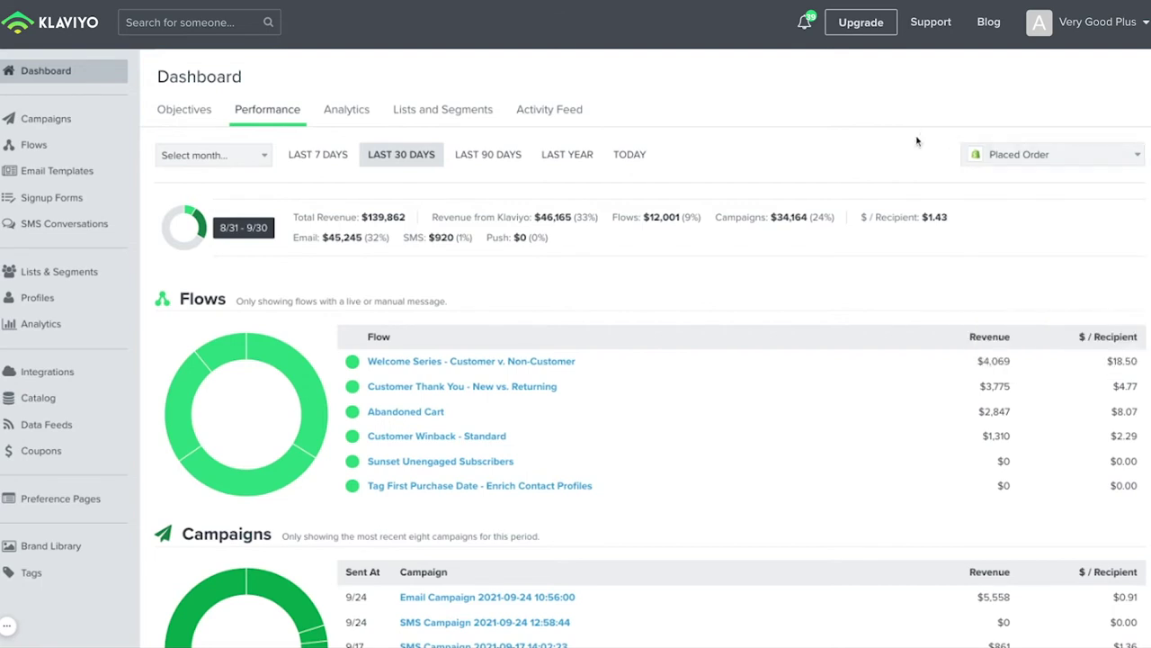
pyautogui.scroll(-1, 869, 314)
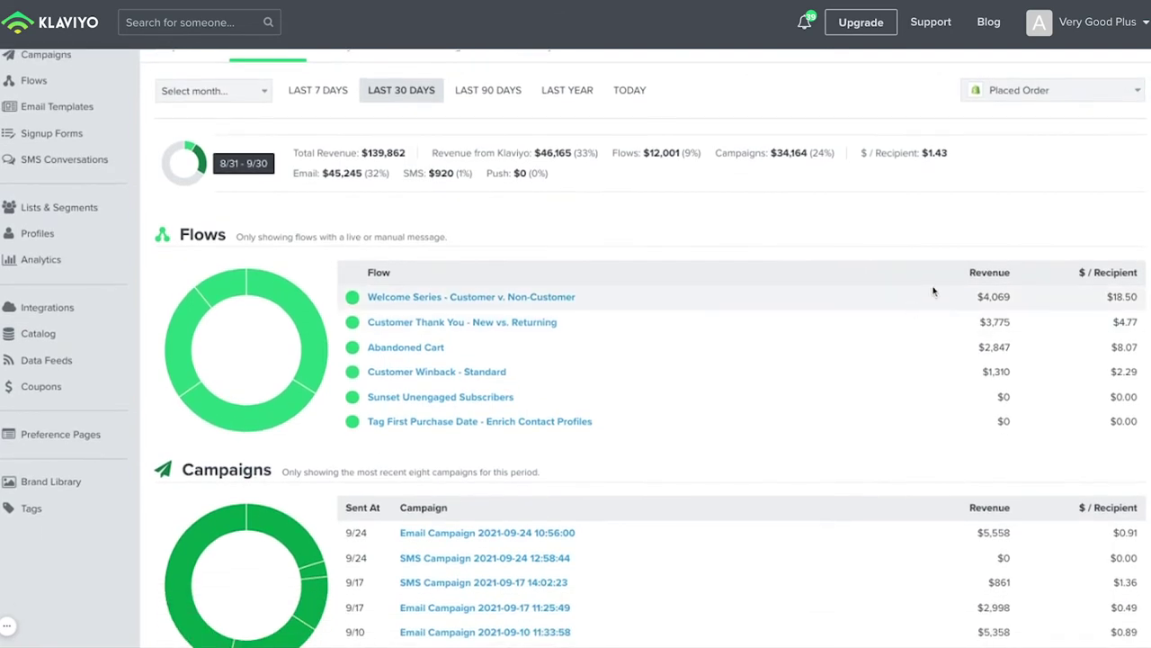
pyautogui.scroll(-1, 926, 432)
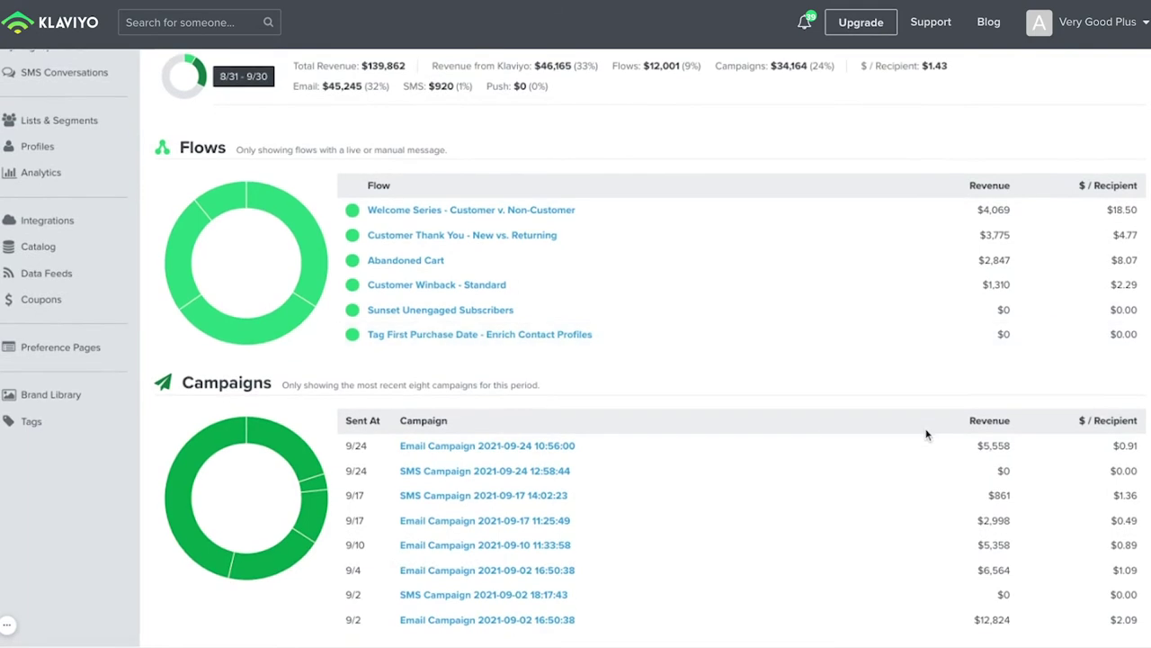
pyautogui.scroll(2, 859, 389)
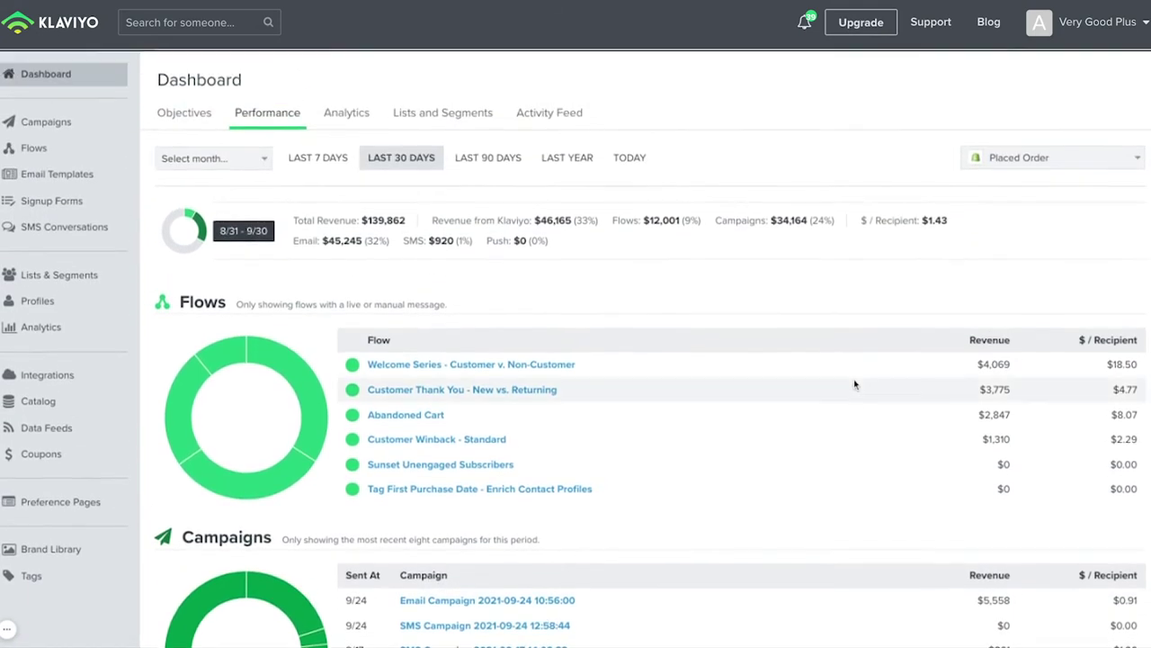
# Switch to Analytics and review the Business Health Check (32.1% open rate, 1.79% placed order rate).
pyautogui.click(353, 116)
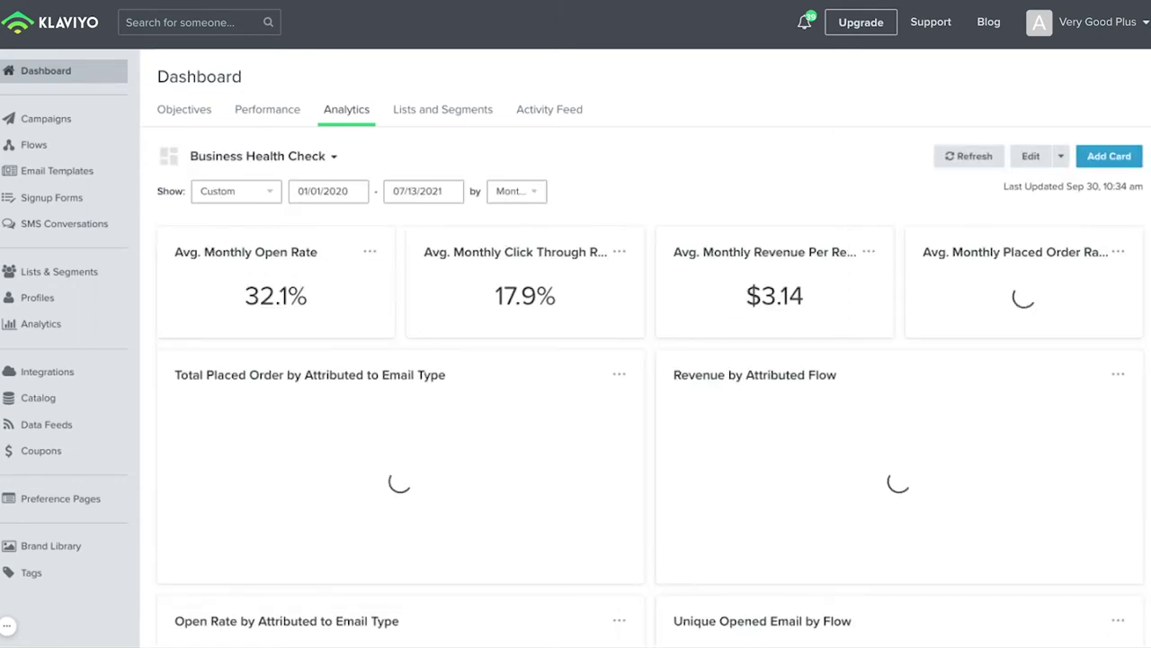
pyautogui.scroll(-1, 689, 207)
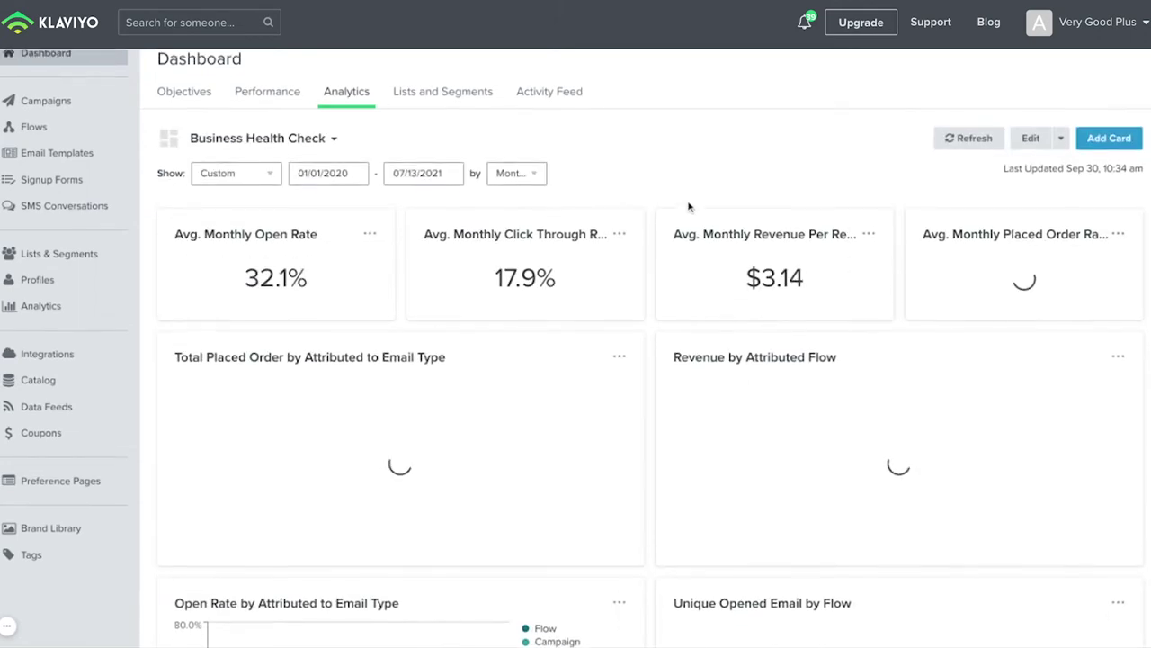
pyautogui.scroll(-5, 689, 208)
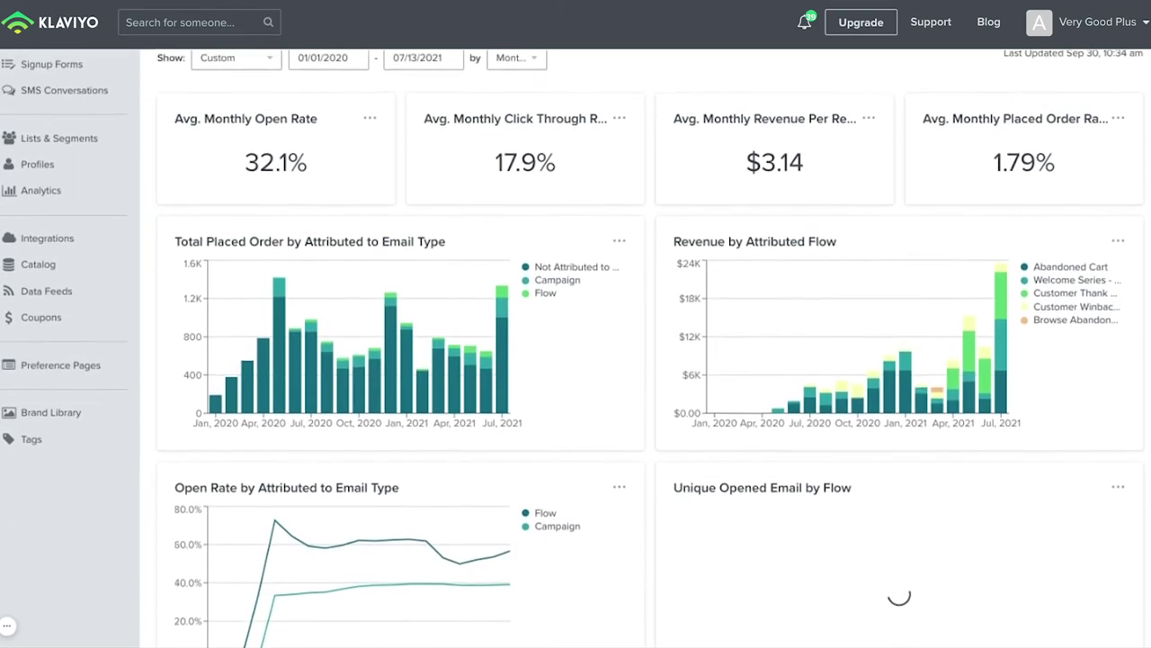
pyautogui.scroll(5, 689, 208)
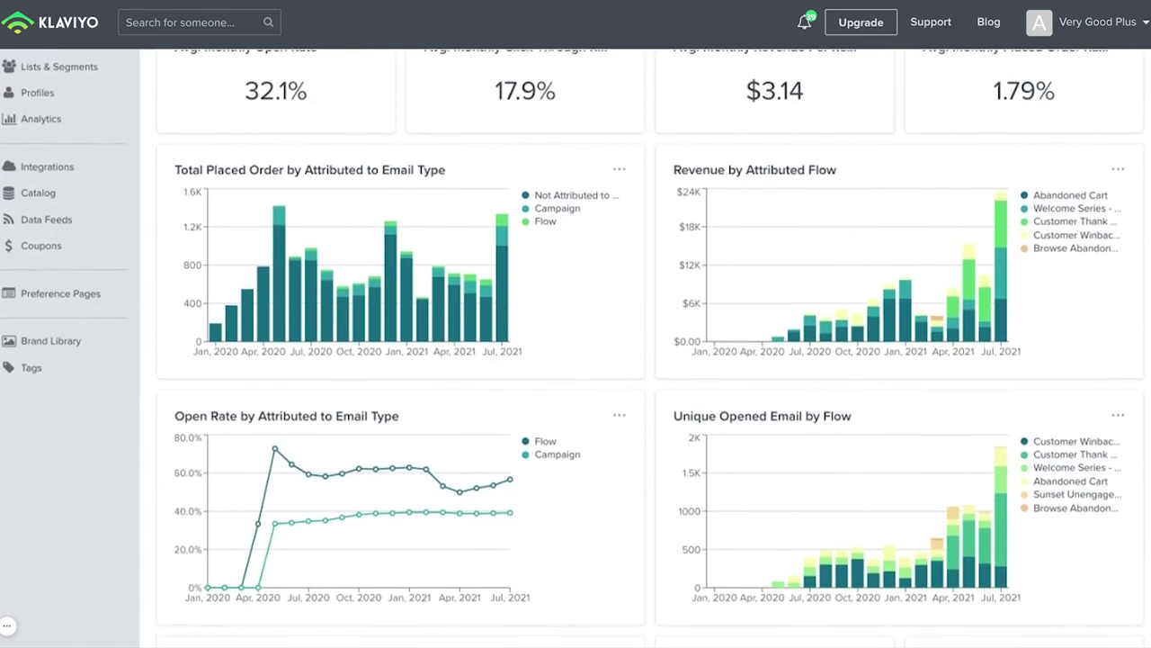
pyautogui.scroll(1, 689, 208)
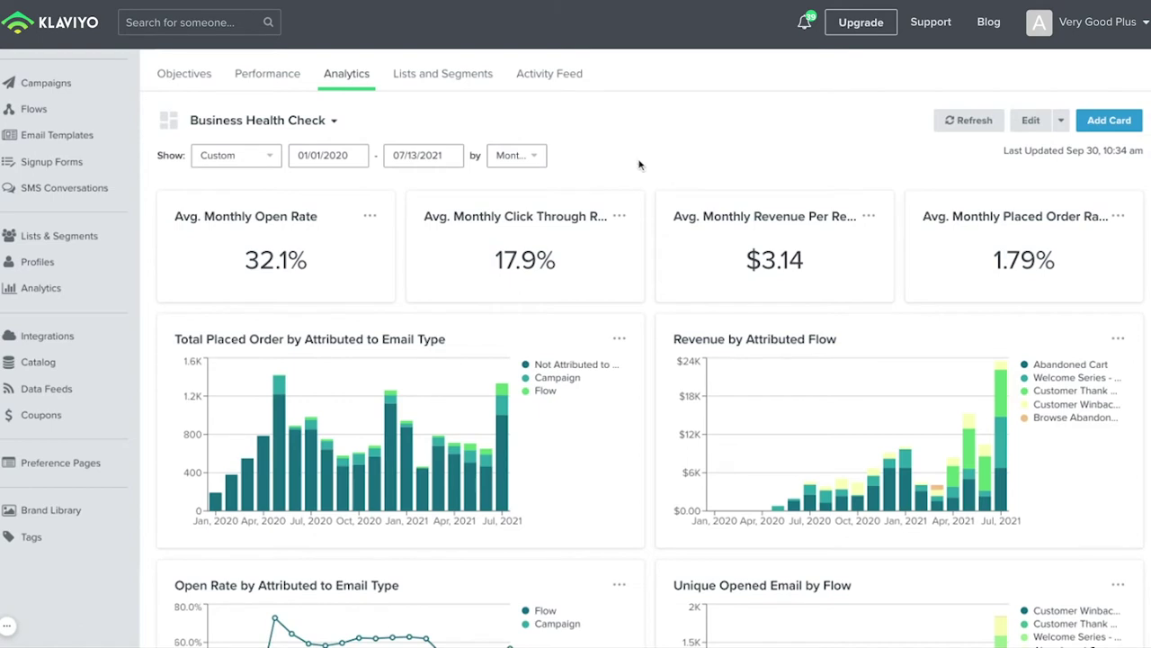
# Open the Mobile popup signup form's performance overview from Signup Forms.
pyautogui.click(79, 167)
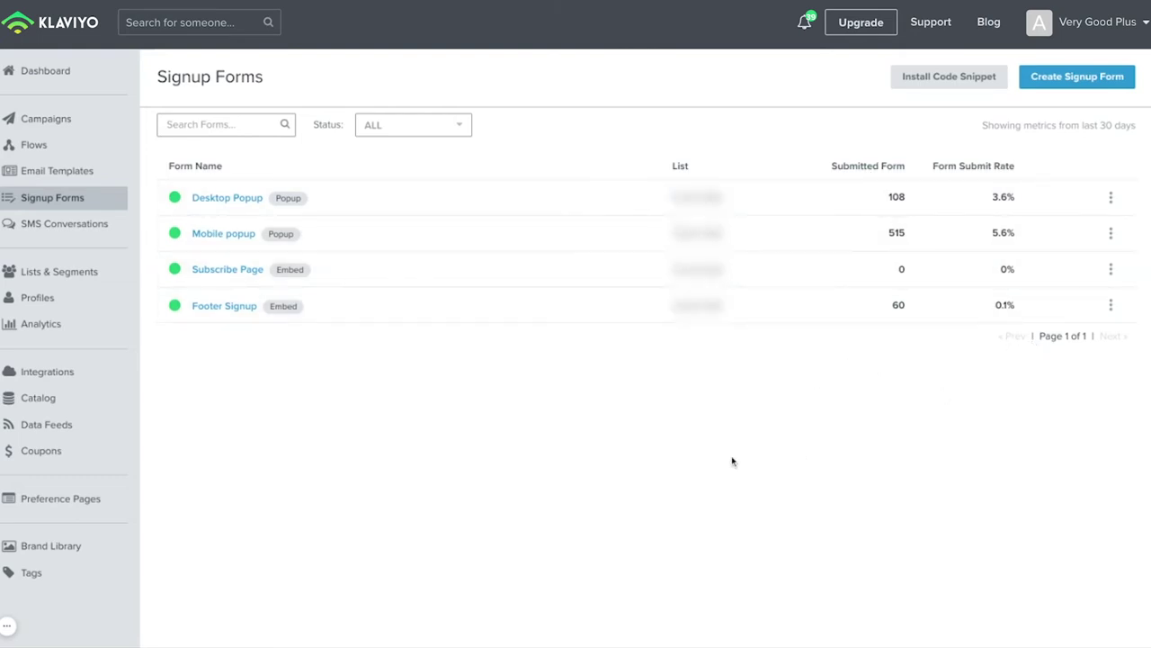
pyautogui.click(225, 236)
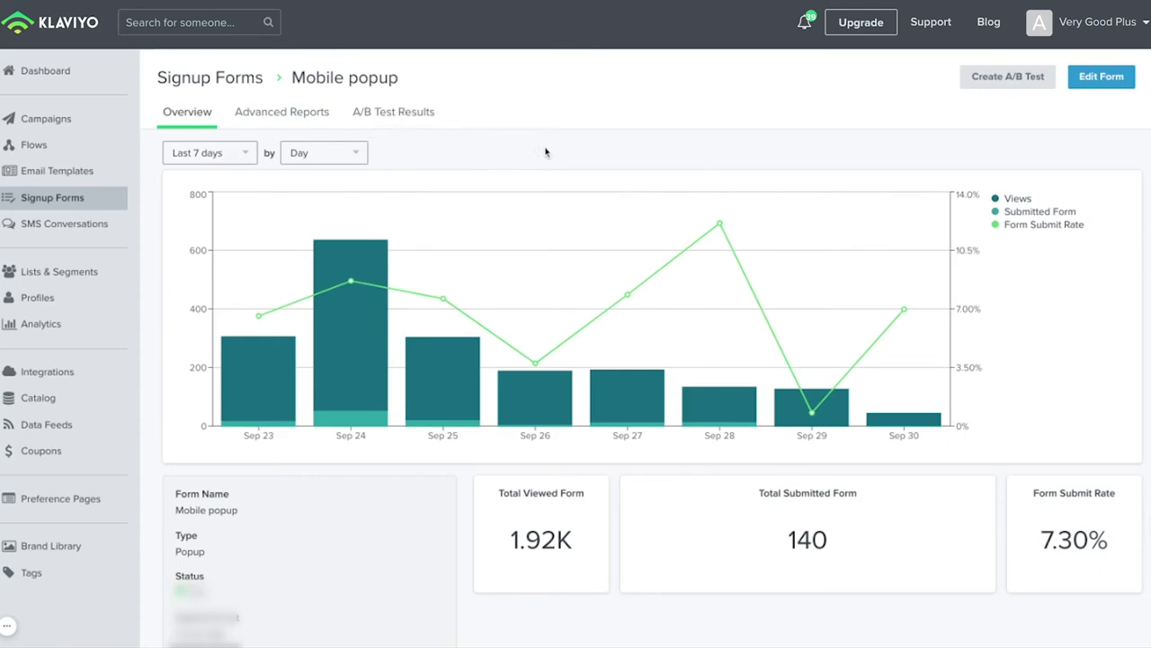
pyautogui.scroll(-1, 629, 449)
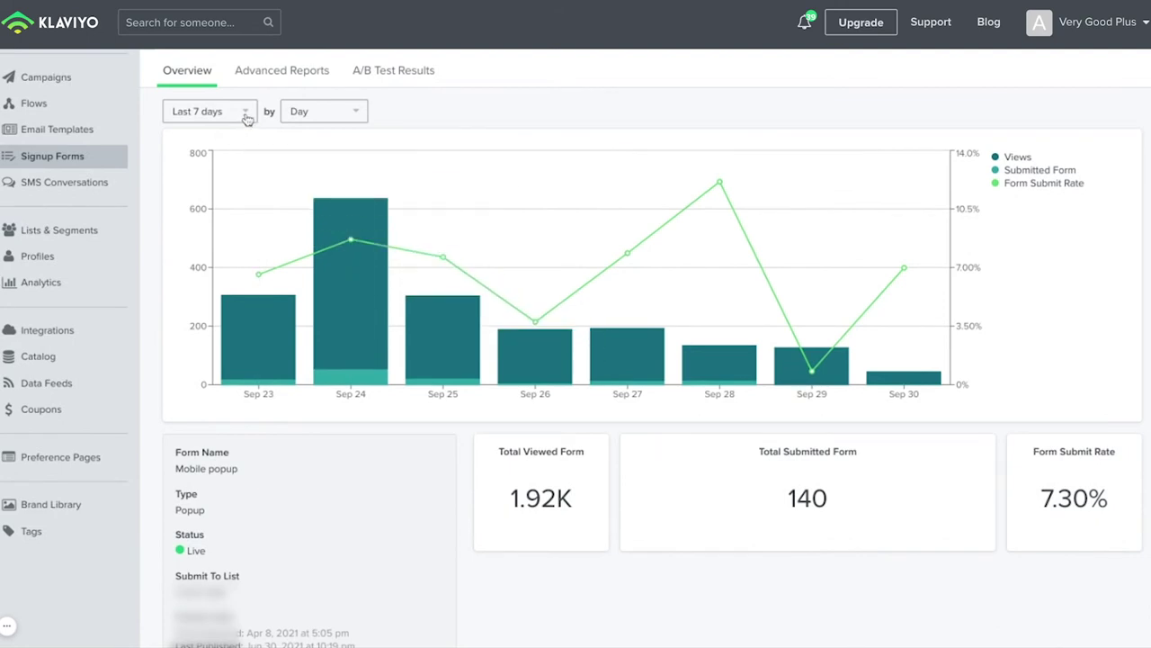
# Check the Mobile popup form's device breakdown and A/B test results, then go to Flows.
pyautogui.click(285, 79)
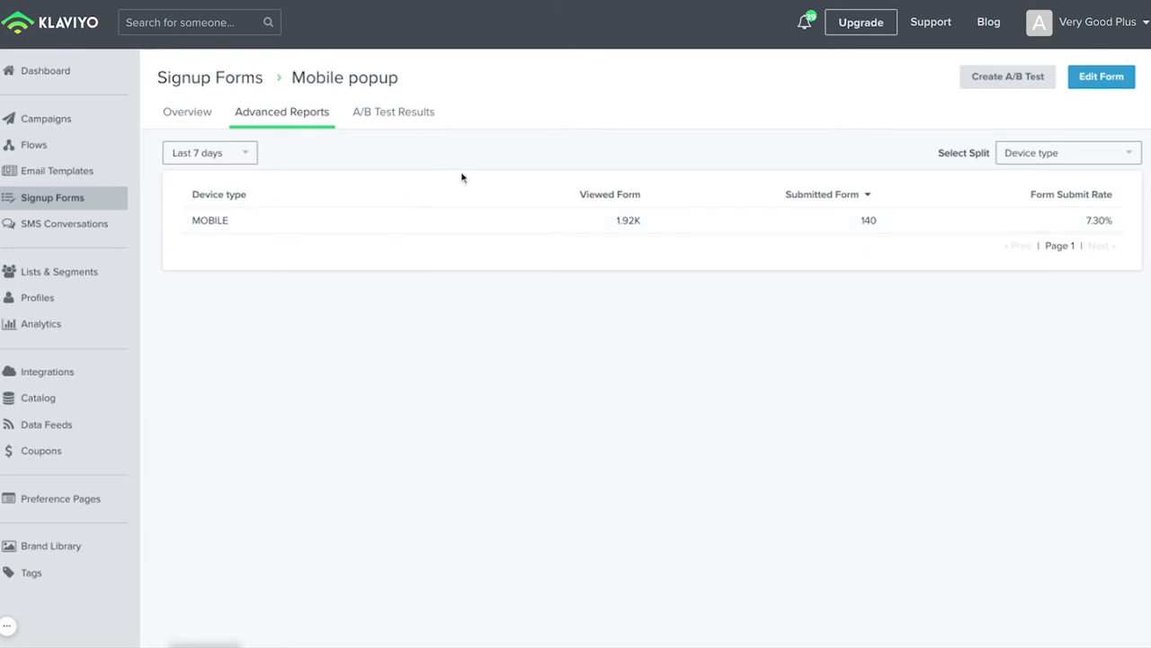
pyautogui.click(405, 115)
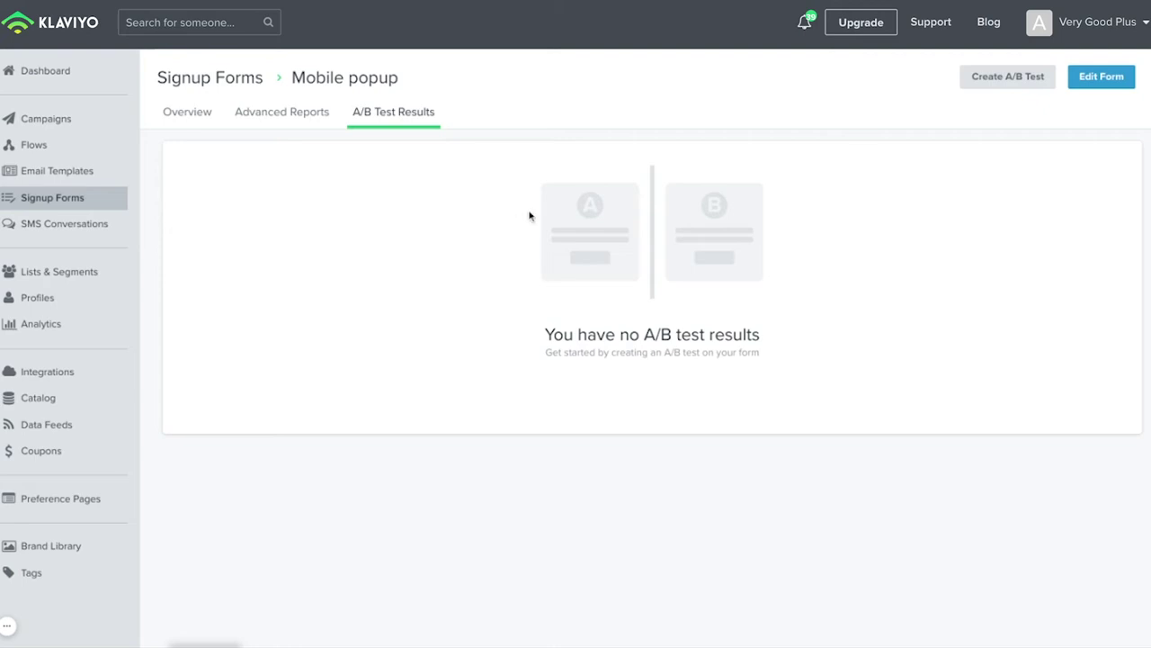
pyautogui.click(71, 155)
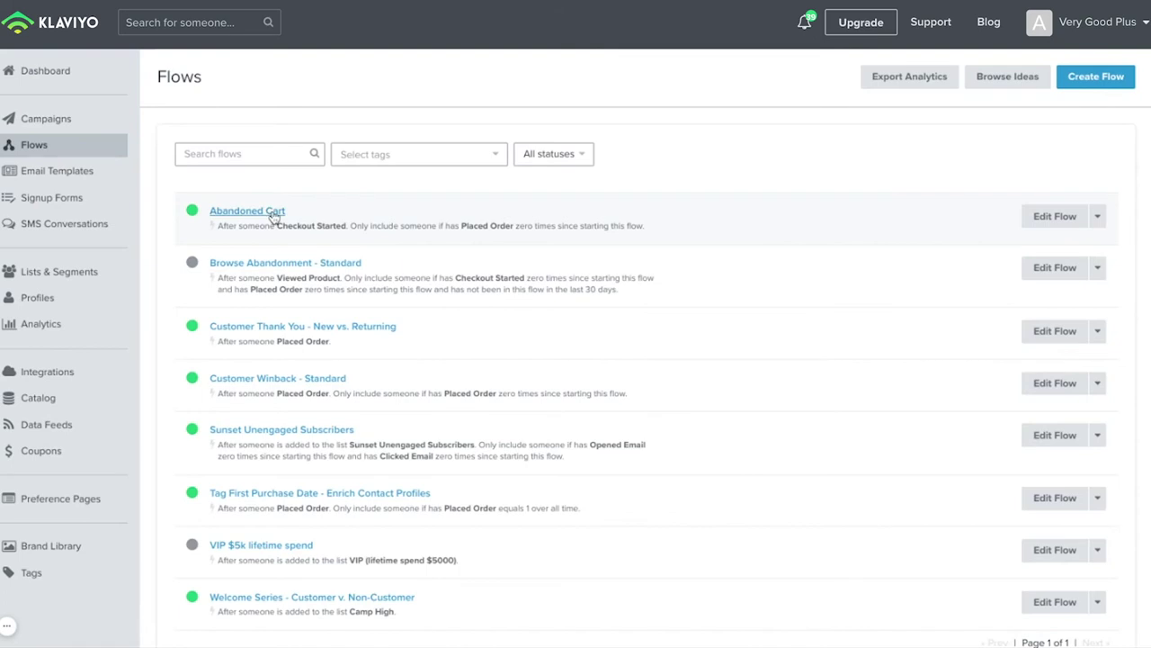
# Open the Abandoned Cart flow's Email 1 details: 299 delivered, 65% open rate, $2.79K revenue.
pyautogui.click(273, 214)
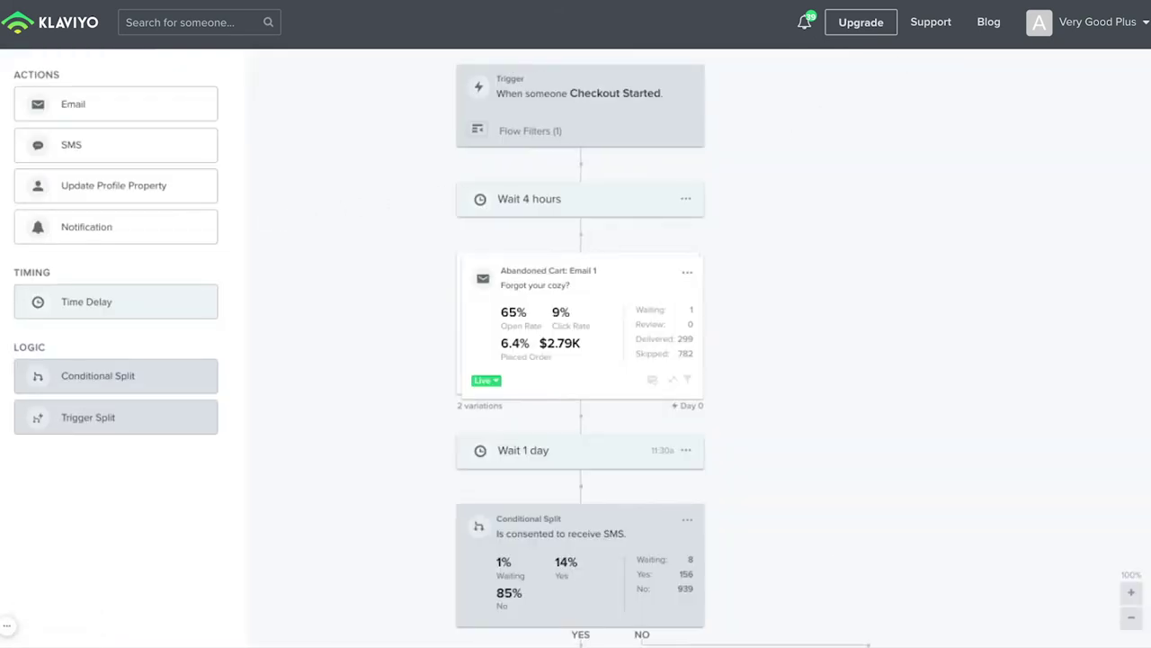
pyautogui.scroll(-3, 897, 209)
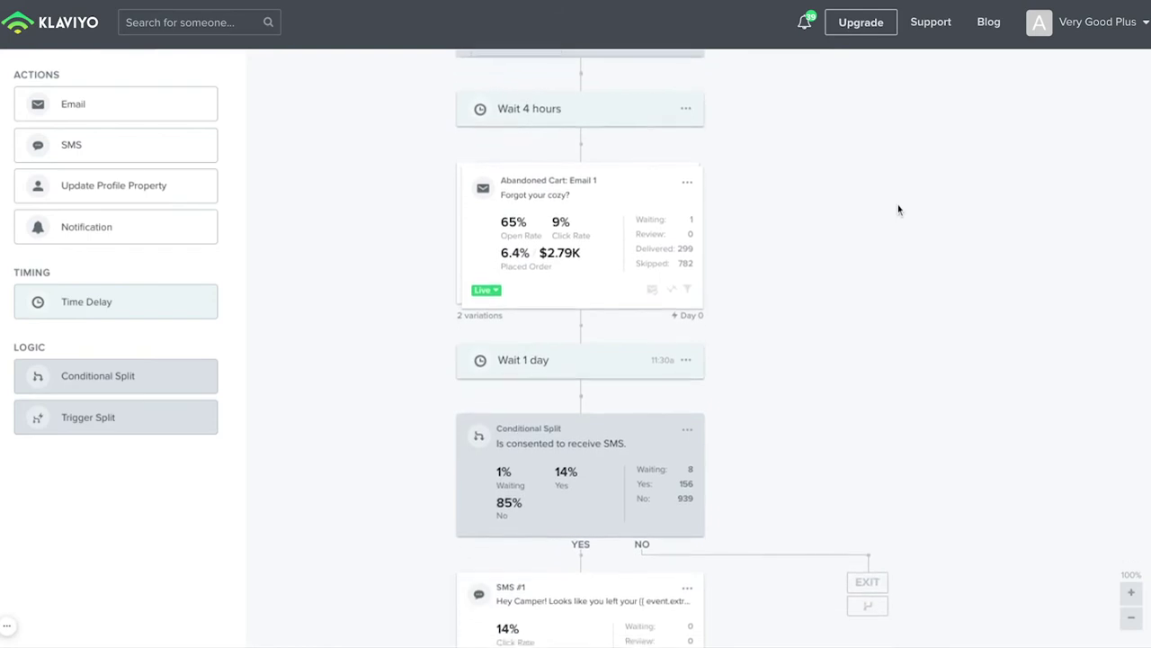
pyautogui.scroll(-2, 898, 209)
pyautogui.scroll(-2, 898, 208)
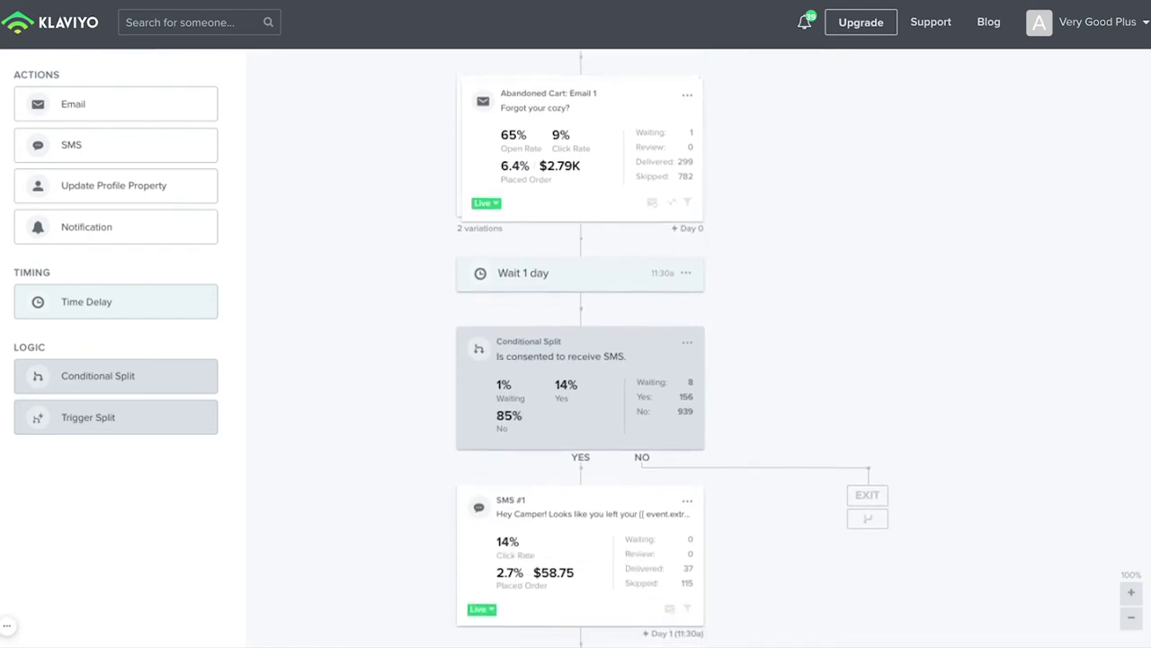
pyautogui.scroll(-1, 898, 209)
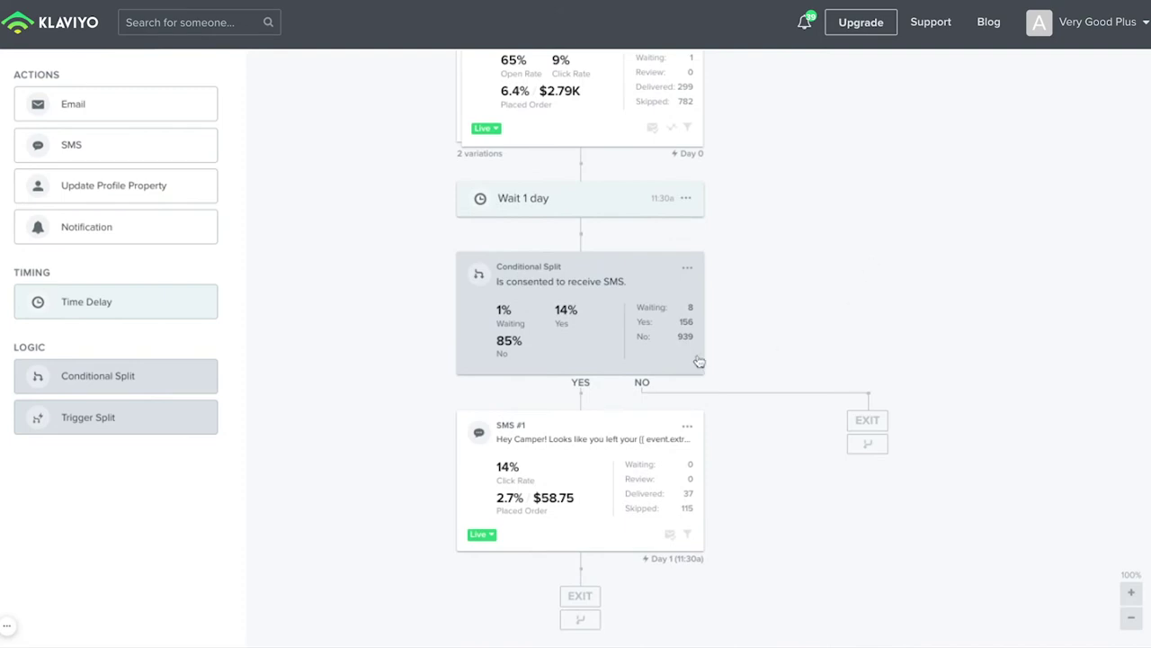
pyautogui.scroll(5, 805, 297)
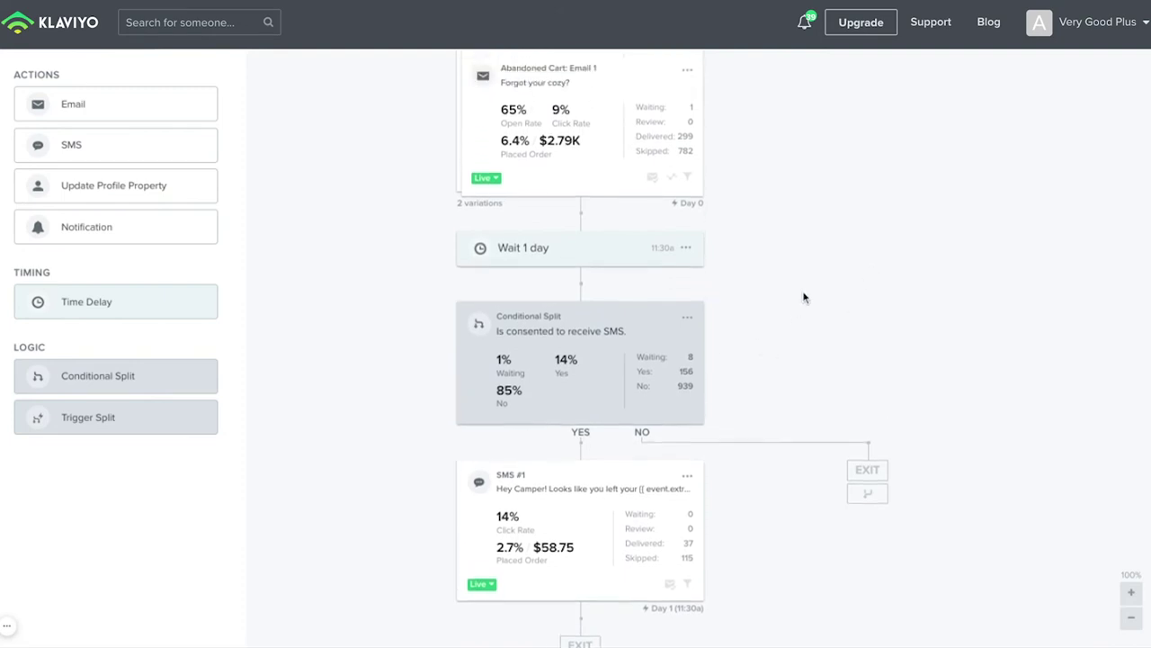
pyautogui.scroll(1, 805, 298)
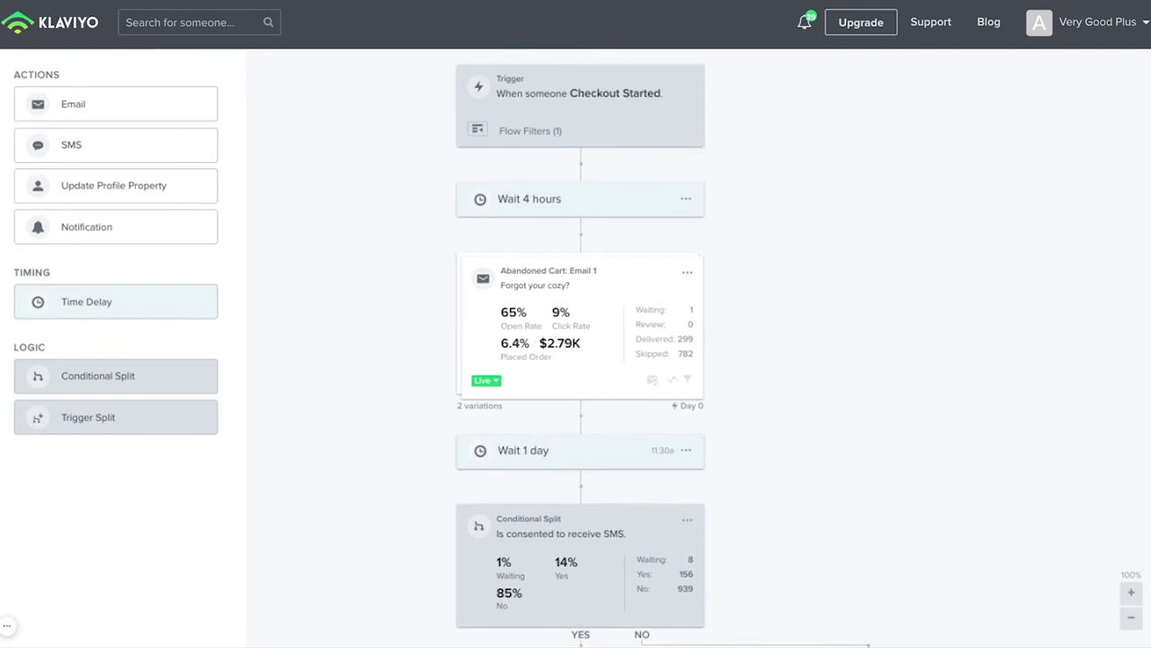
pyautogui.click(589, 314)
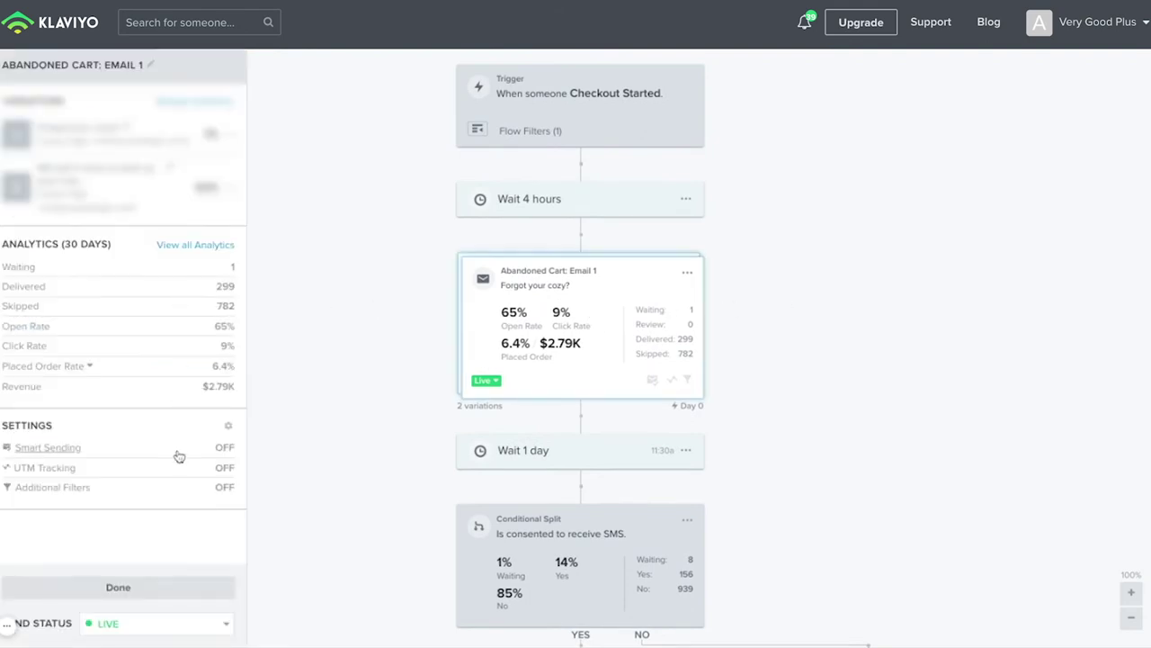
# Open the full analytics report for the Abandoned Cart Email 1 step.
pyautogui.click(211, 252)
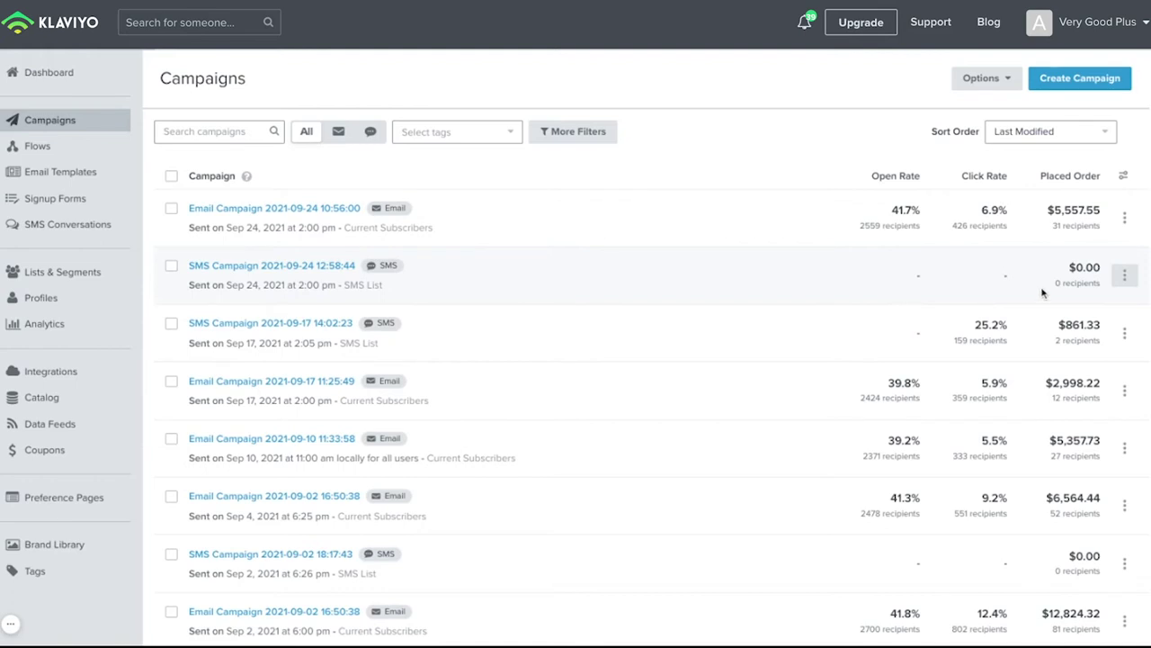
pyautogui.scroll(-2, 1042, 292)
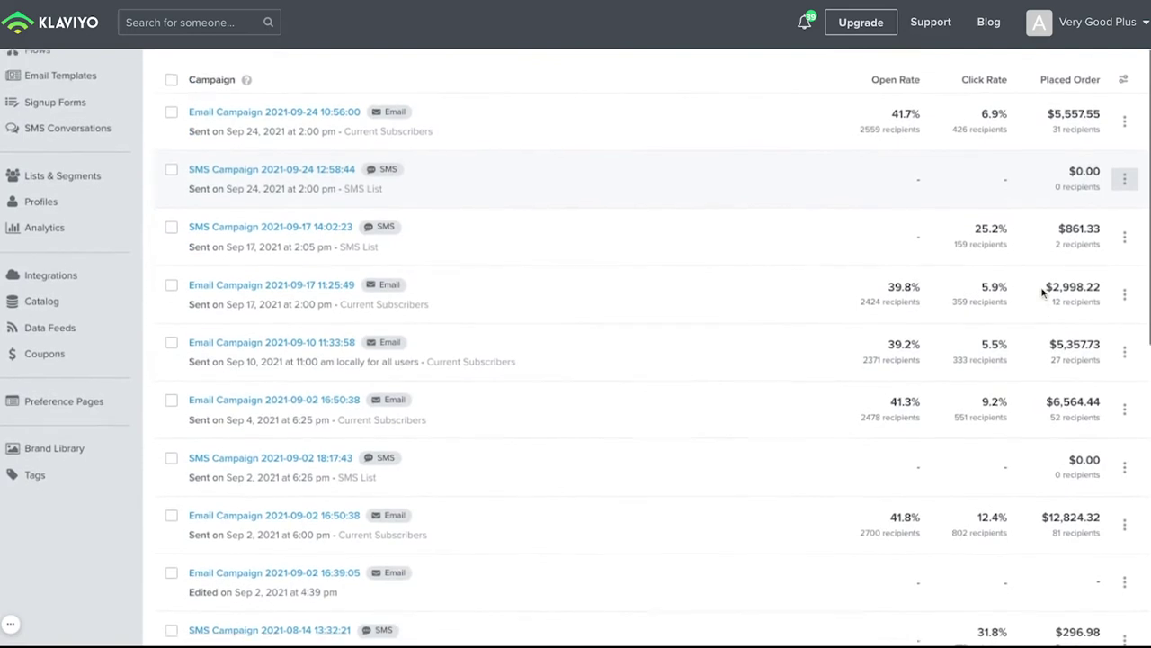
pyautogui.scroll(1, 1043, 293)
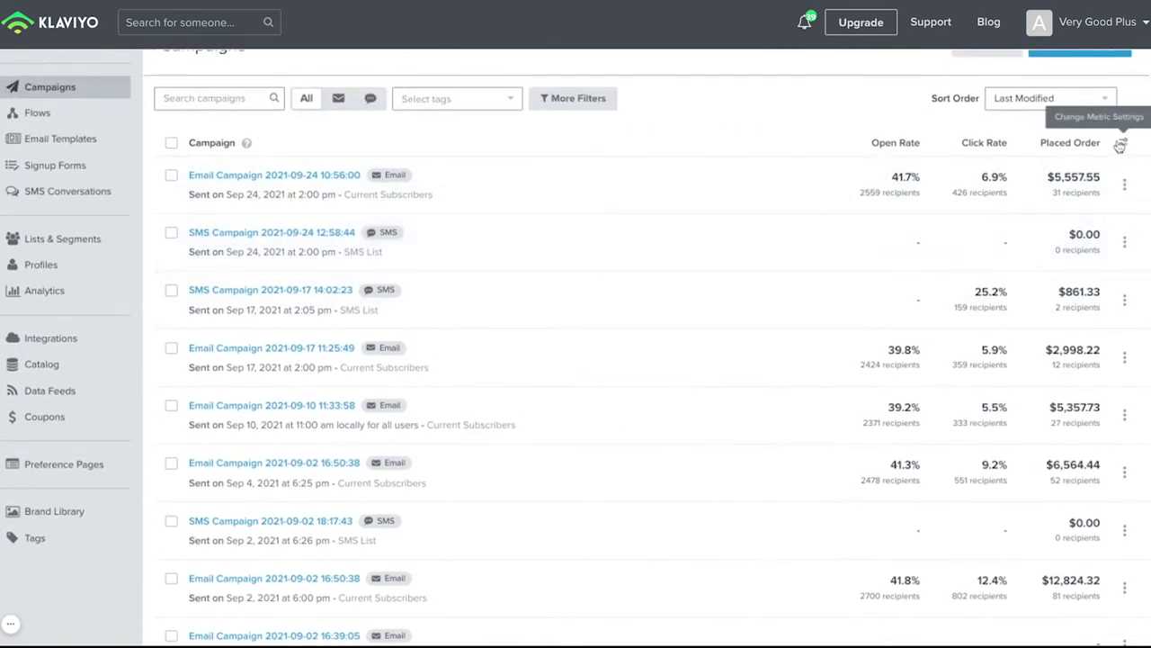
# Change the campaigns list's conversion metric to Active on Site.
pyautogui.click(1120, 137)
pyautogui.click(761, 174)
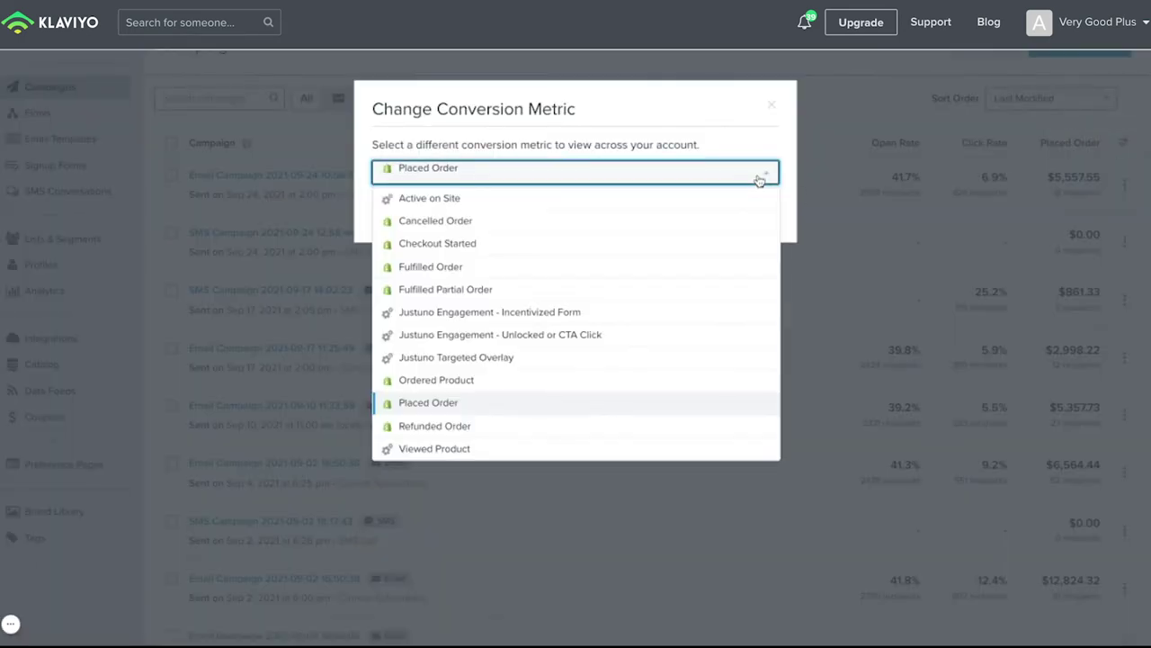
pyautogui.click(754, 198)
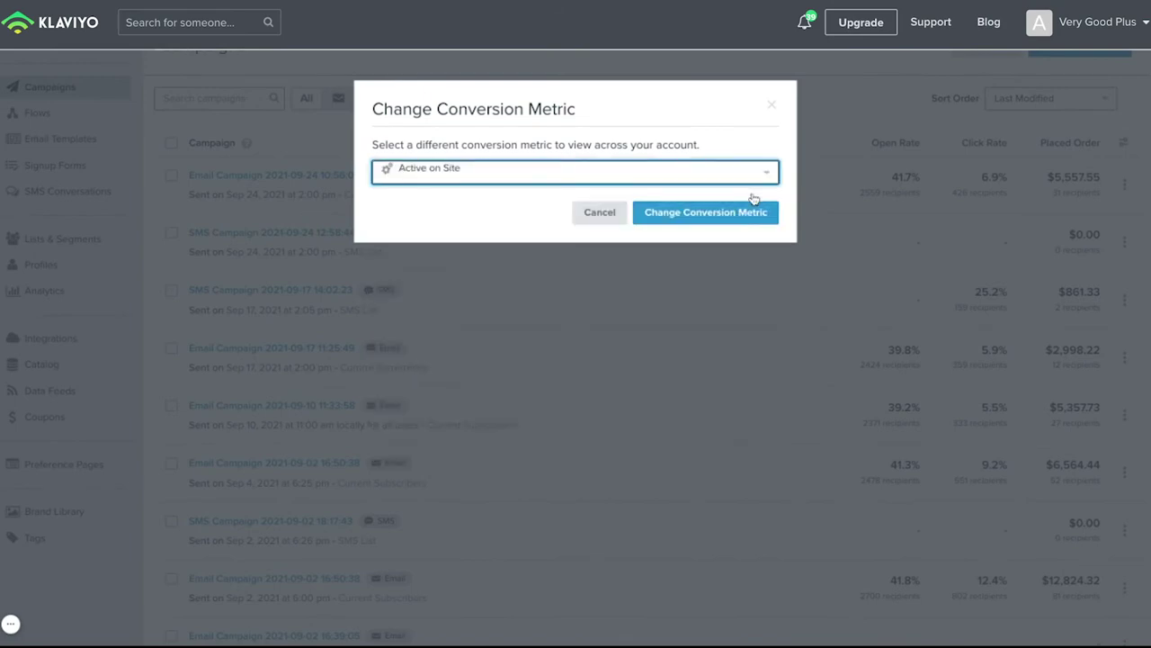
pyautogui.click(743, 211)
pyautogui.scroll(-1, 823, 243)
pyautogui.scroll(1, 826, 245)
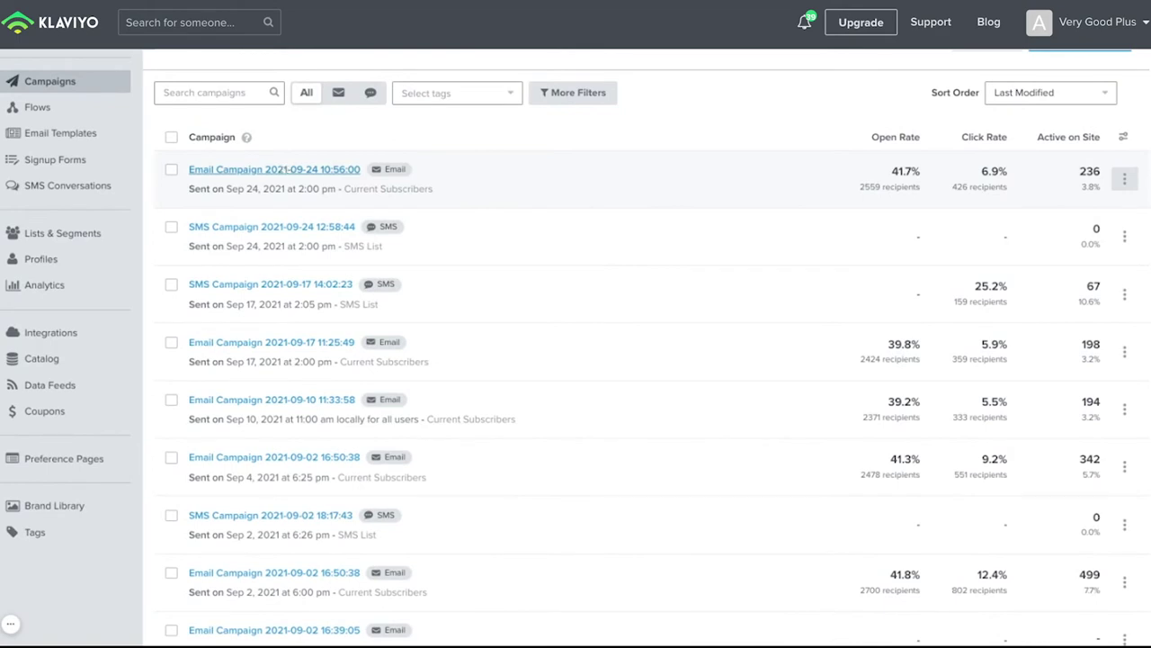
pyautogui.click(274, 169)
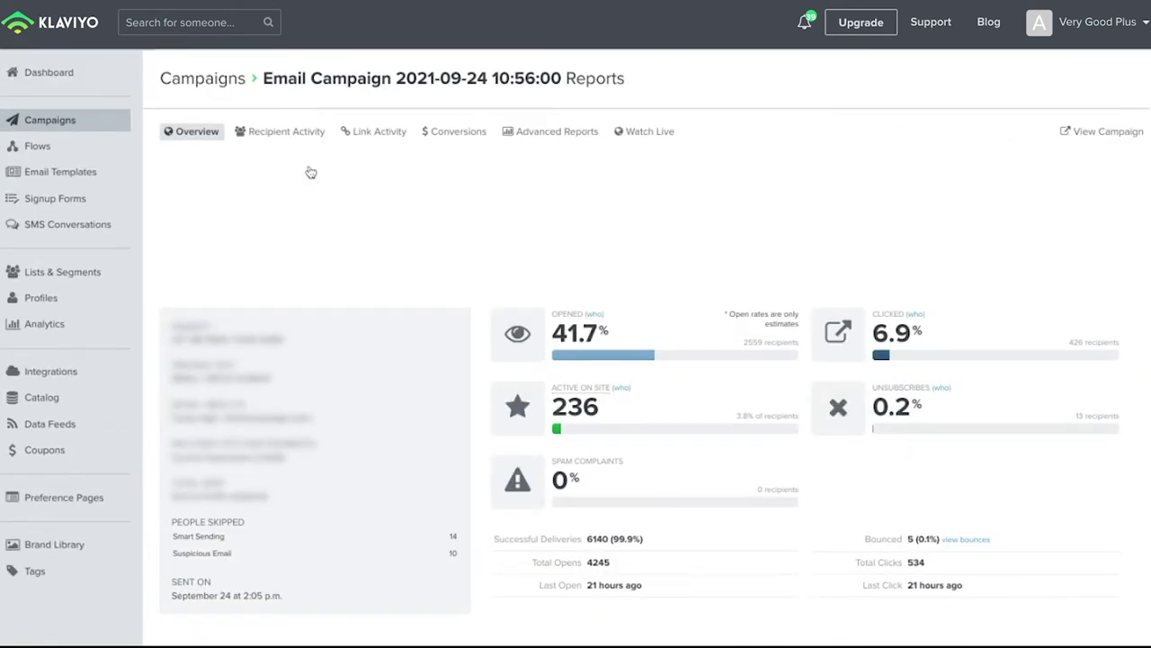
# Review the campaign report's 6140 deliveries, 6.9% click rate and 0.2% unsubscribes.
pyautogui.moveTo(709, 234)
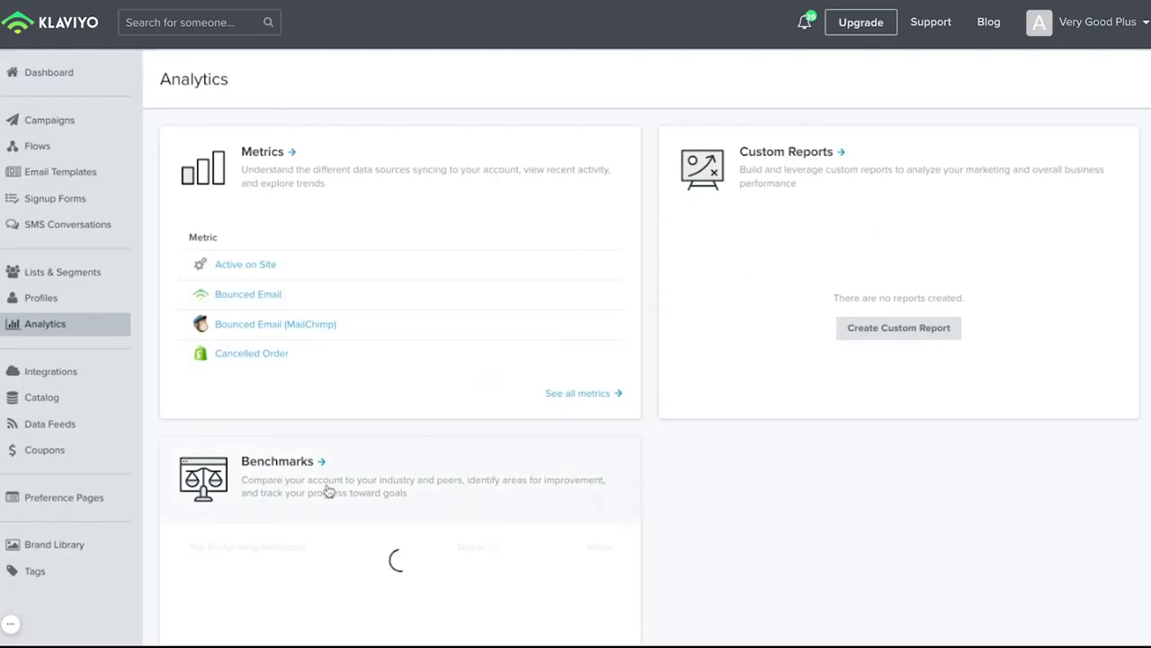
# Open the Analytics Metrics page and scroll through metrics from Active on Site to Sent SMS.
pyautogui.scroll(-2, 324, 491)
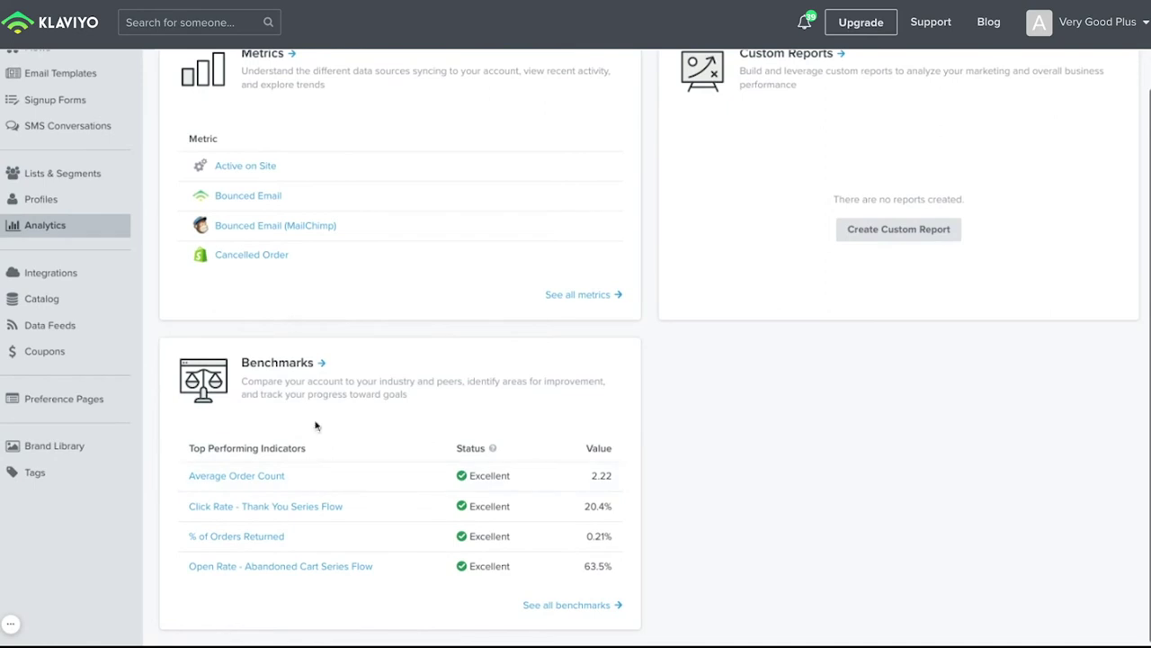
pyautogui.click(266, 57)
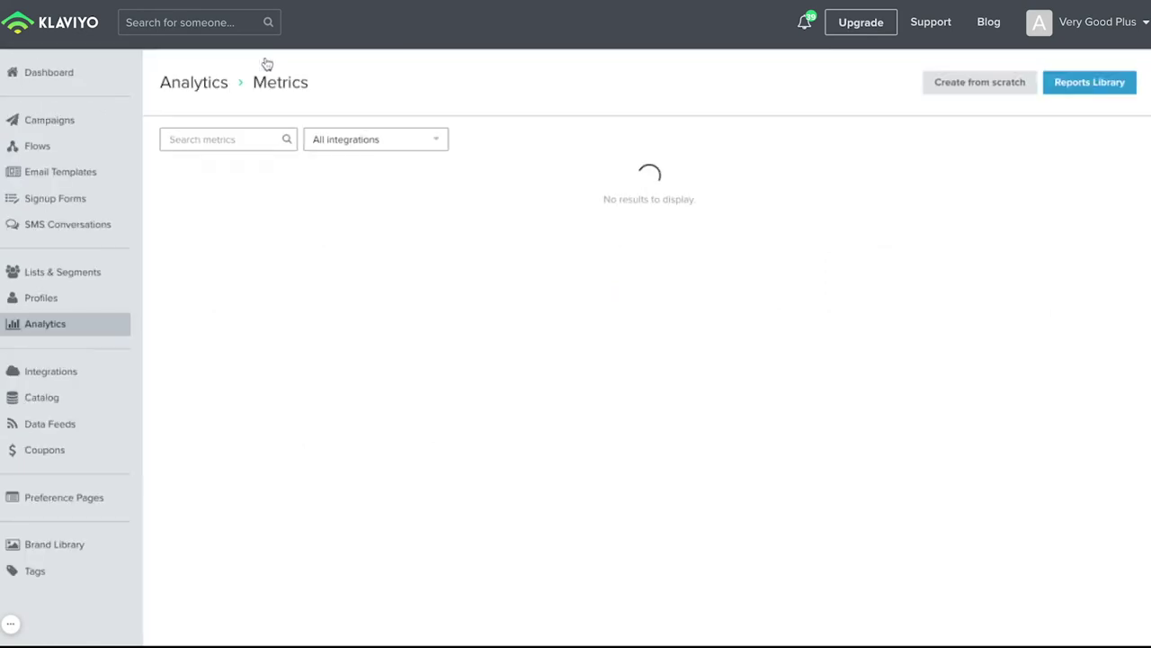
pyautogui.scroll(-2, 385, 310)
pyautogui.scroll(-8, 386, 309)
pyautogui.scroll(9, 386, 310)
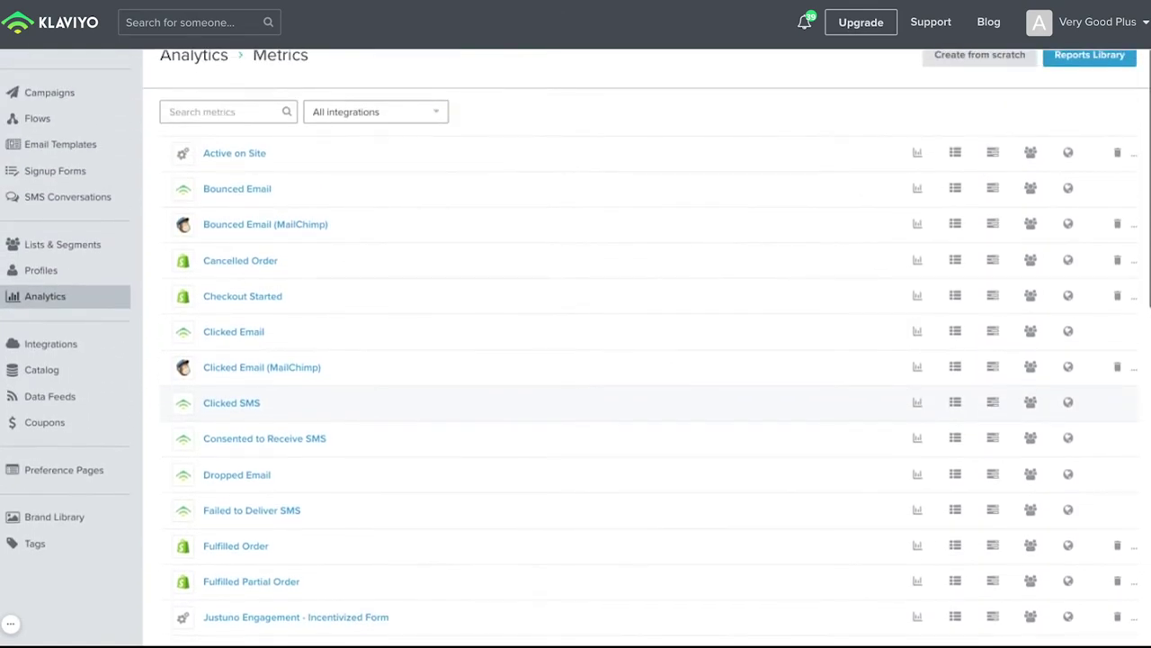
pyautogui.scroll(1, 386, 309)
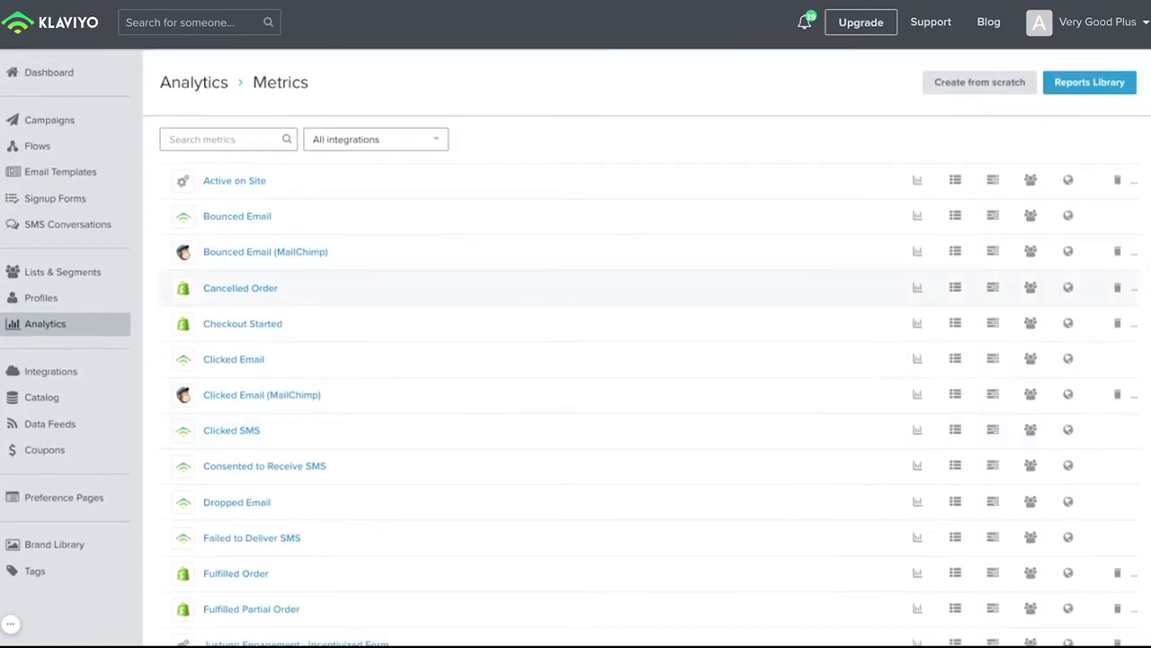
# View Active on Site's chart, activity feed, monthly cohorts, best people and activity map.
pyautogui.click(922, 189)
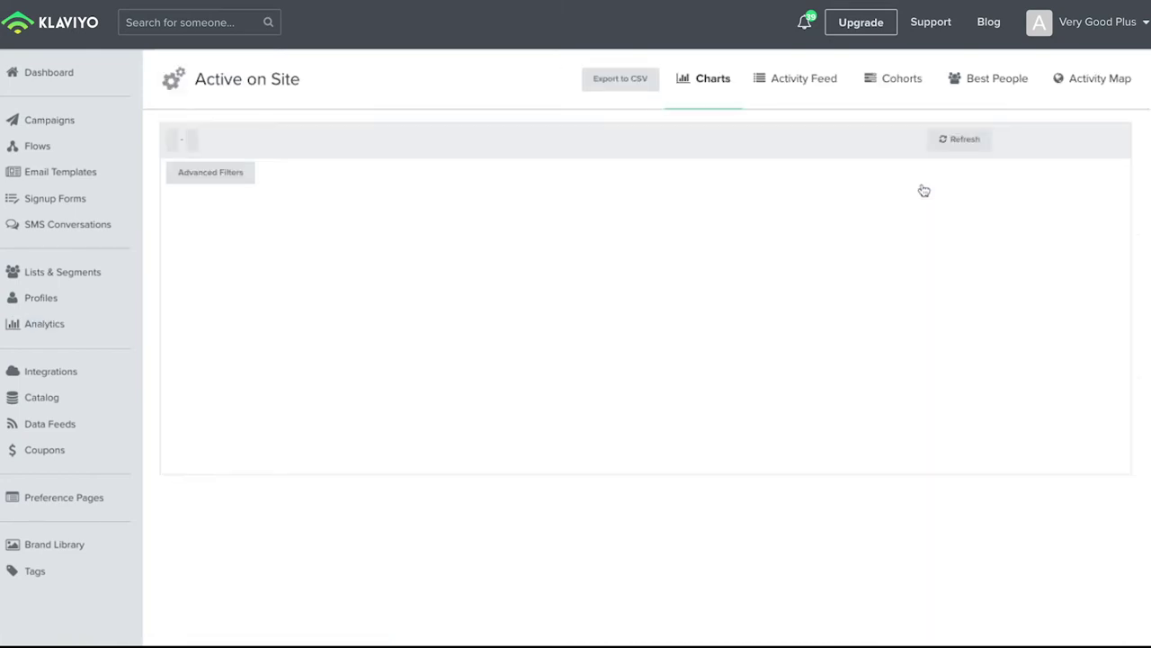
pyautogui.click(795, 87)
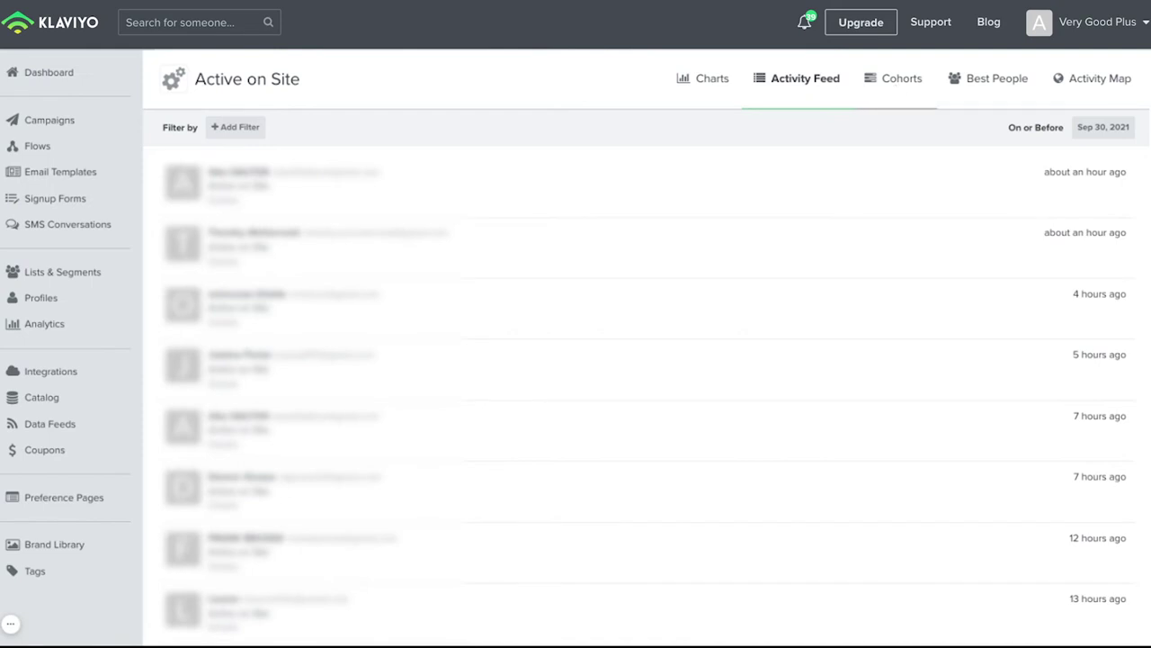
pyautogui.click(900, 80)
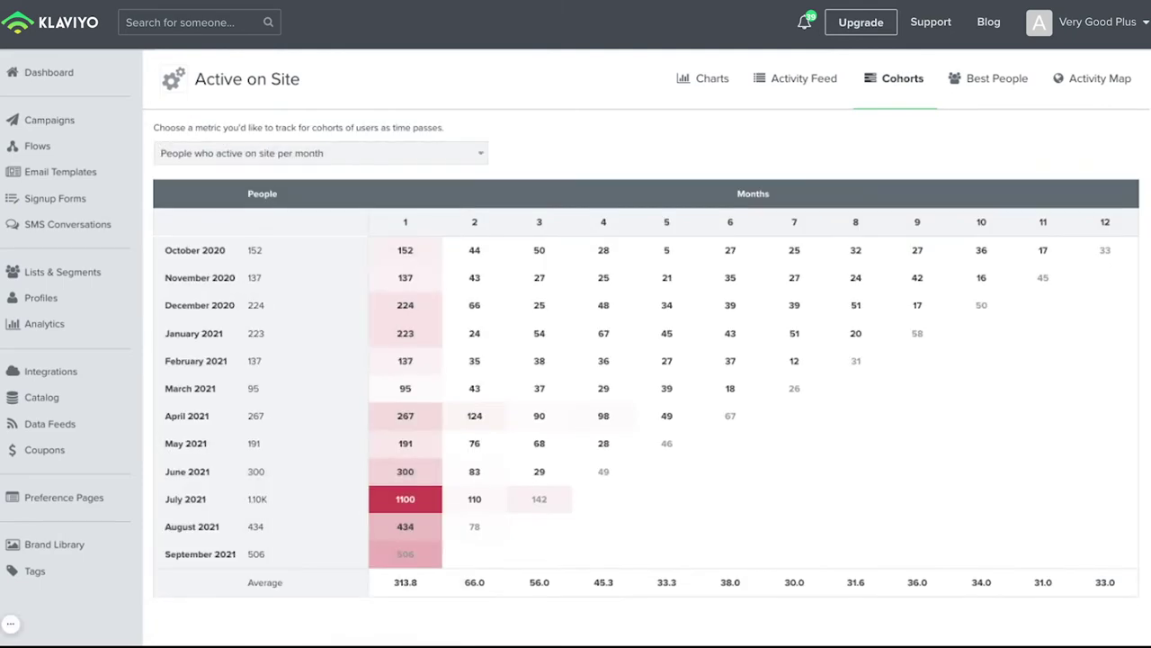
pyautogui.click(994, 84)
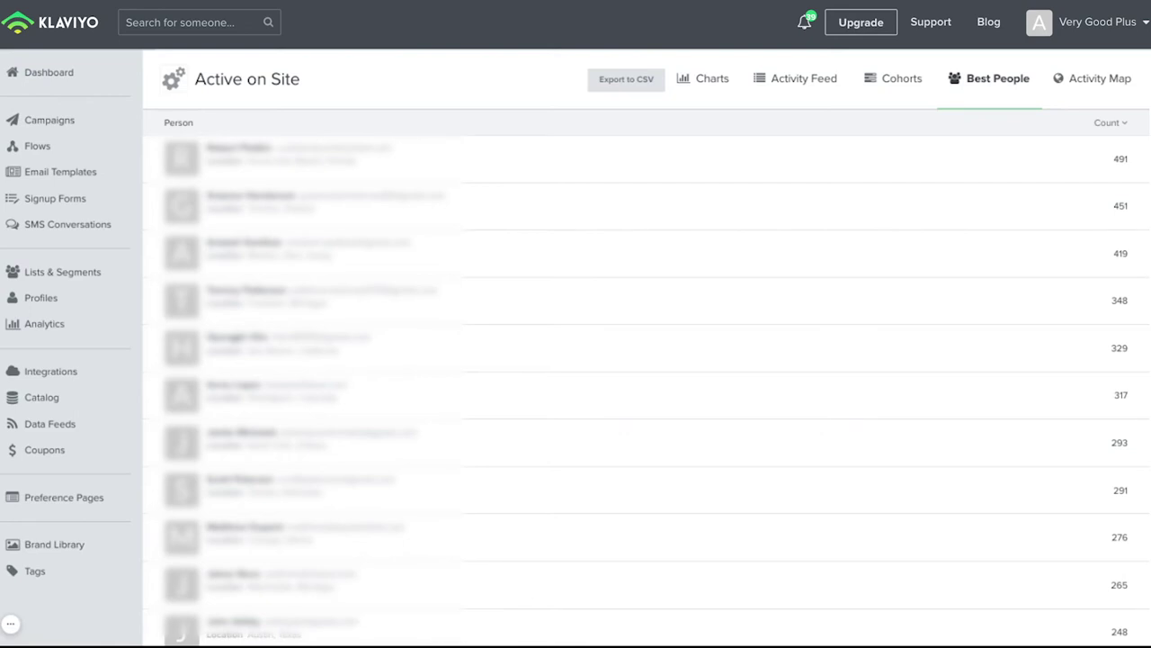
pyautogui.click(1097, 81)
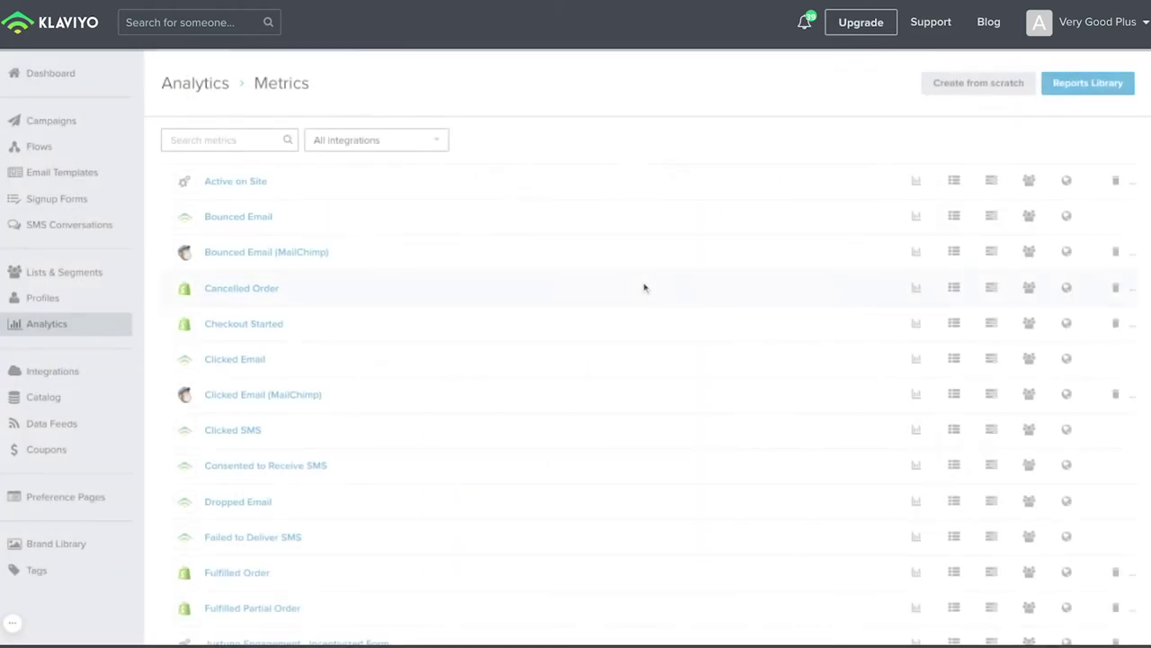
# Scroll the Metrics list down to Viewed Product and open its activity feed.
pyautogui.scroll(-5, 644, 288)
pyautogui.scroll(-4, 644, 288)
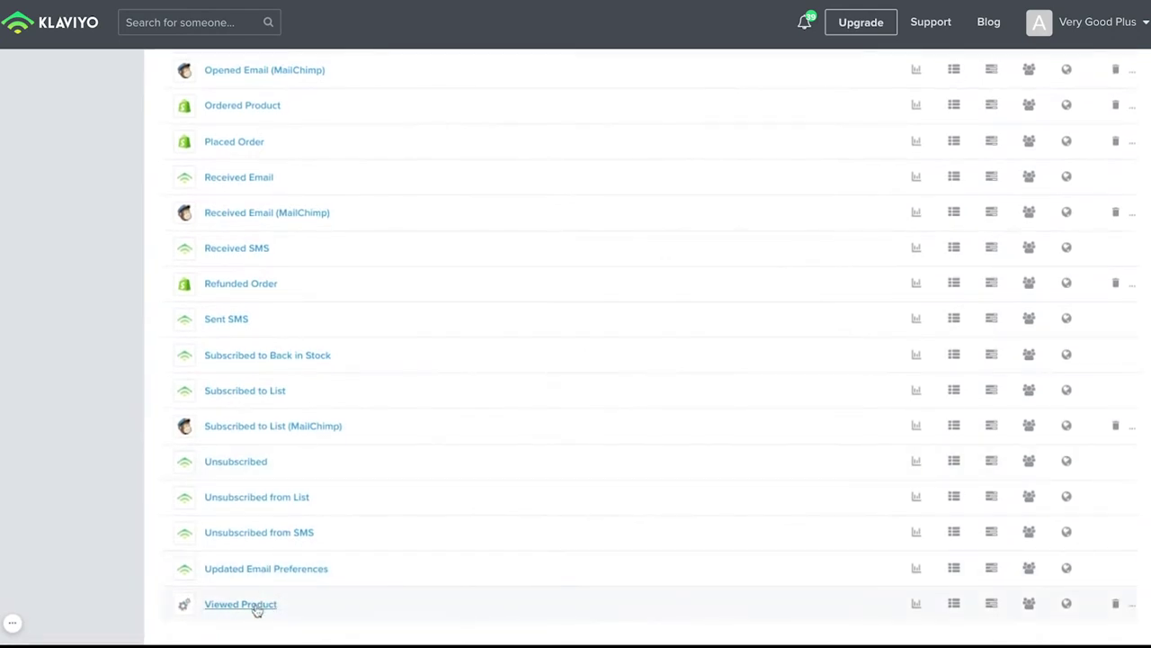
pyautogui.click(955, 603)
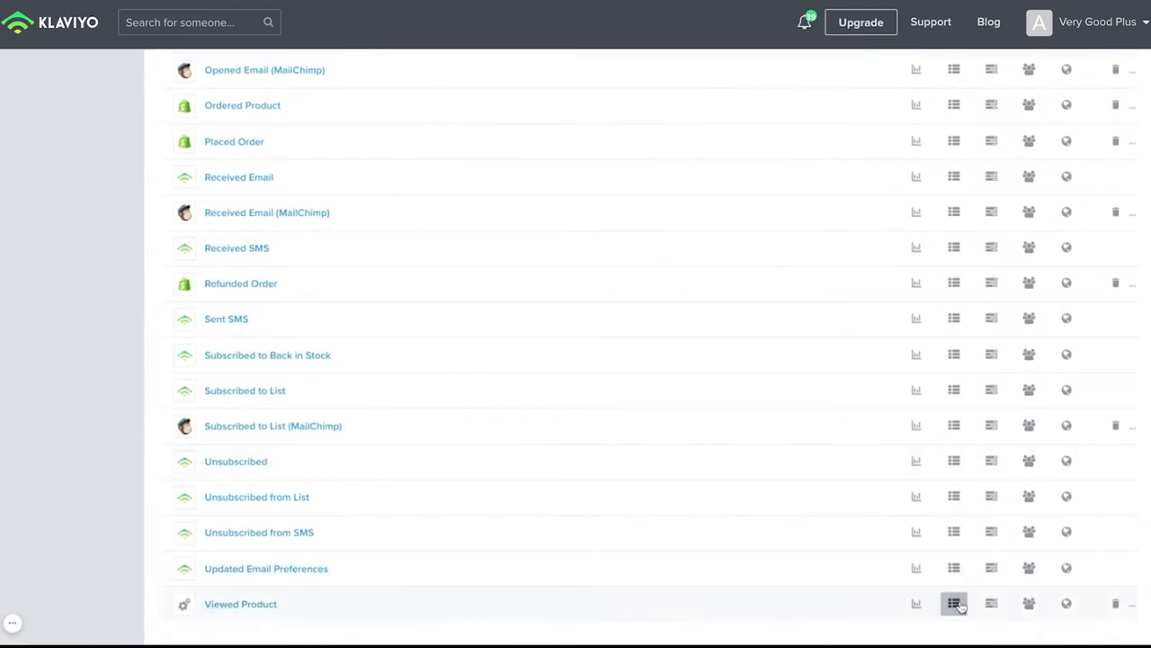